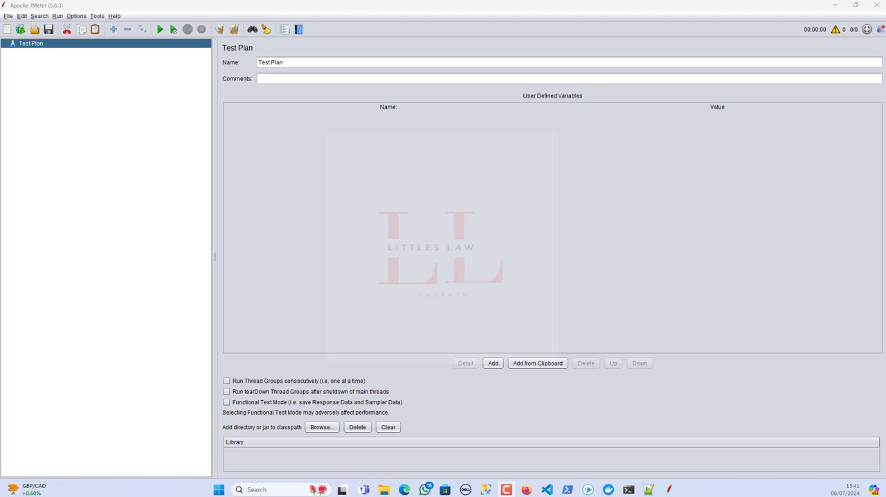
Try to open the recently used Test Plan.jmx.
{"action": "left_click", "coordinate": [74, 114]}
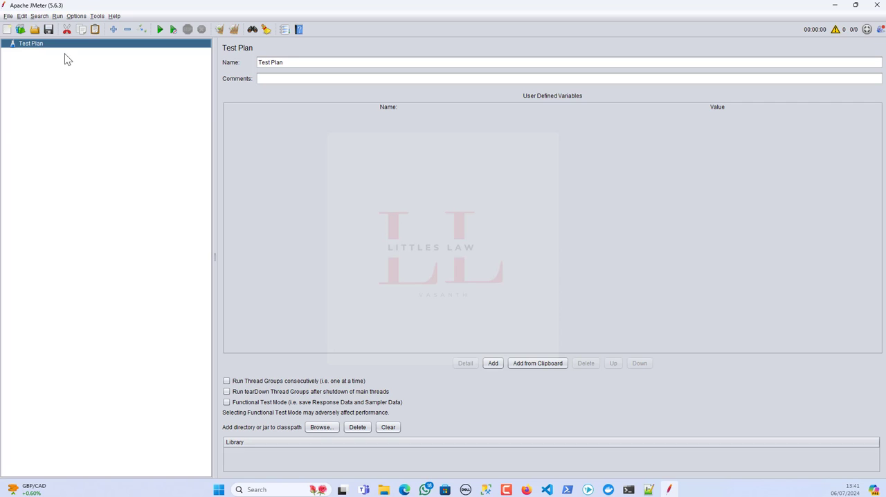
{"action": "left_click", "coordinate": [9, 16]}
{"action": "mouse_move", "coordinate": [31, 54]}
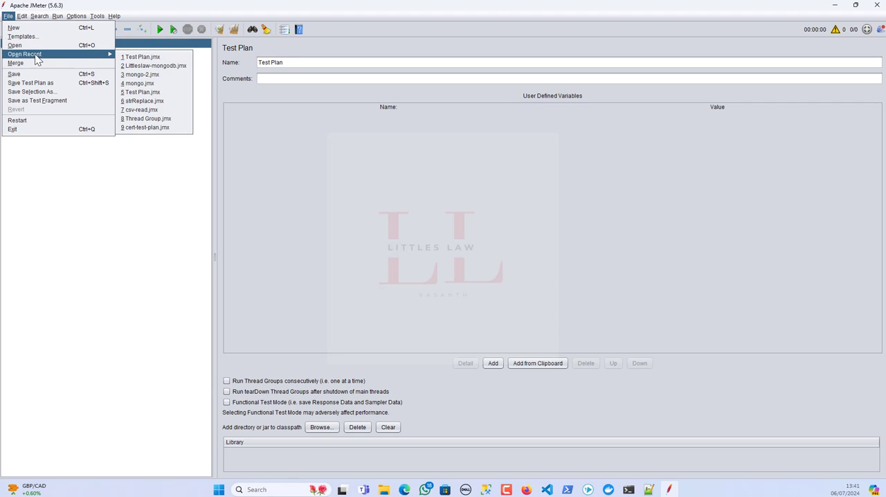
{"action": "left_click", "coordinate": [146, 64]}
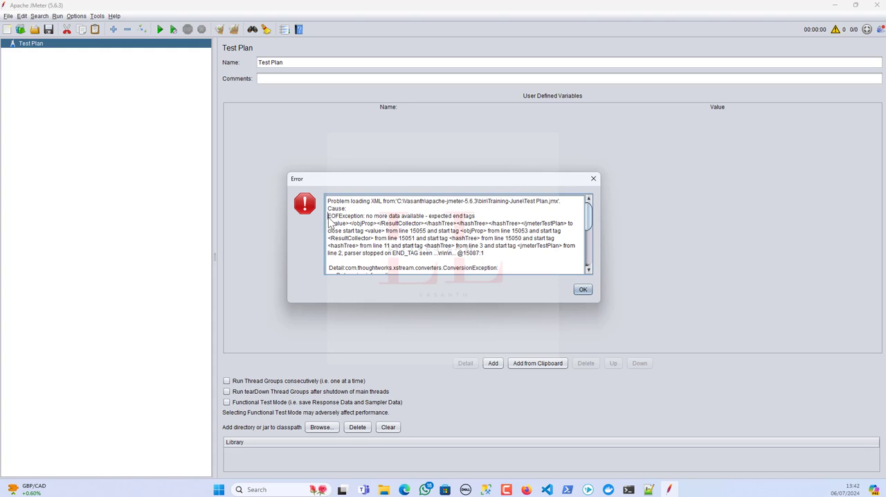
Read the cause and the exception details in the test plan's load error.
{"action": "left_click_drag", "start_coordinate": [328, 216], "coordinate": [366, 217]}
{"action": "scroll", "coordinate": [420, 239], "scroll_direction": "down", "scroll_amount": 3}
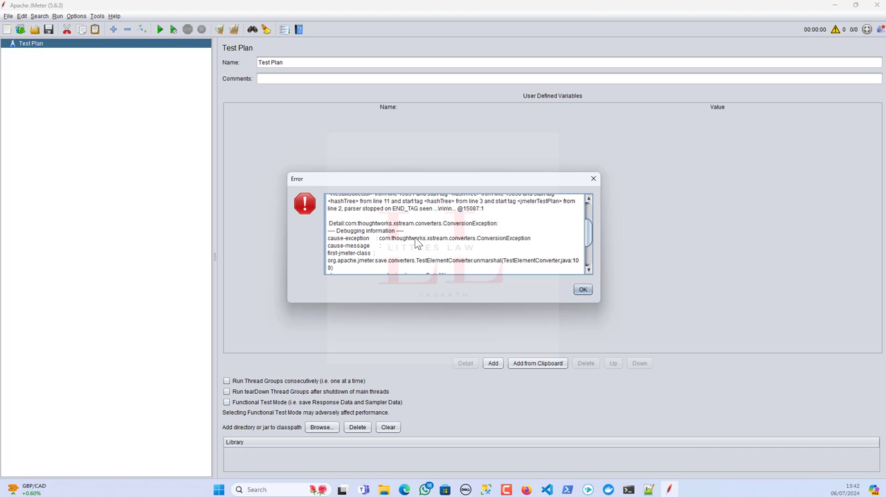
{"action": "left_click_drag", "start_coordinate": [329, 225], "coordinate": [499, 228]}
{"action": "left_click", "coordinate": [382, 236]}
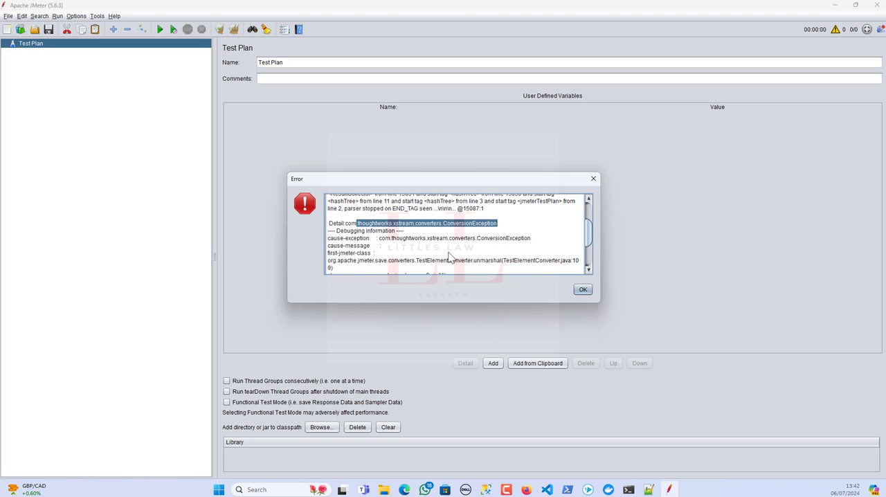
{"action": "scroll", "coordinate": [450, 256], "scroll_direction": "down", "scroll_amount": 1}
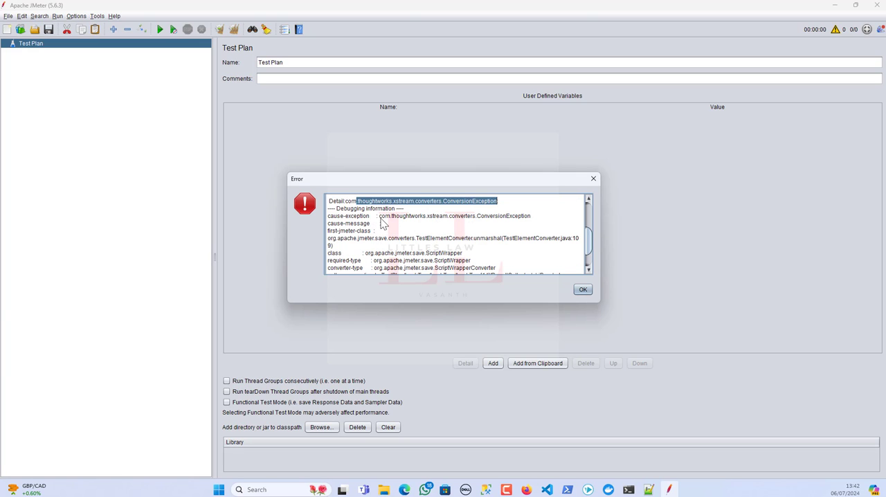
{"action": "left_click_drag", "start_coordinate": [379, 217], "coordinate": [532, 223]}
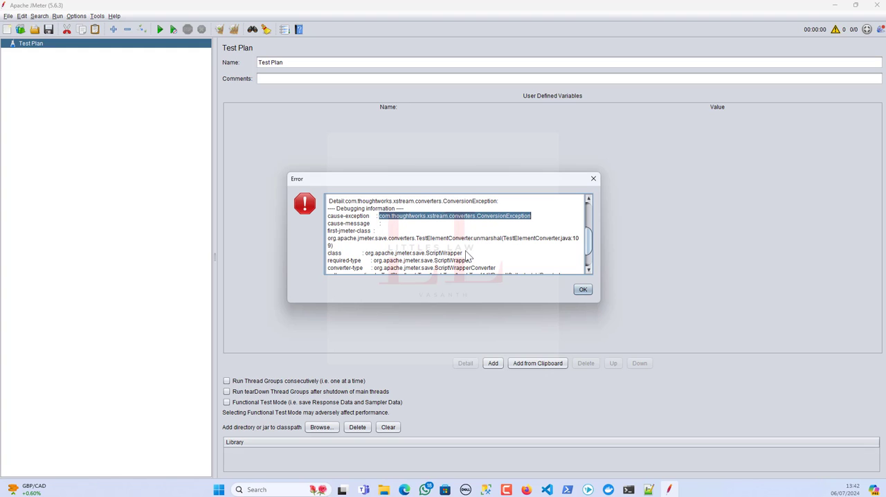
{"action": "scroll", "coordinate": [428, 249], "scroll_direction": "down", "scroll_amount": 1}
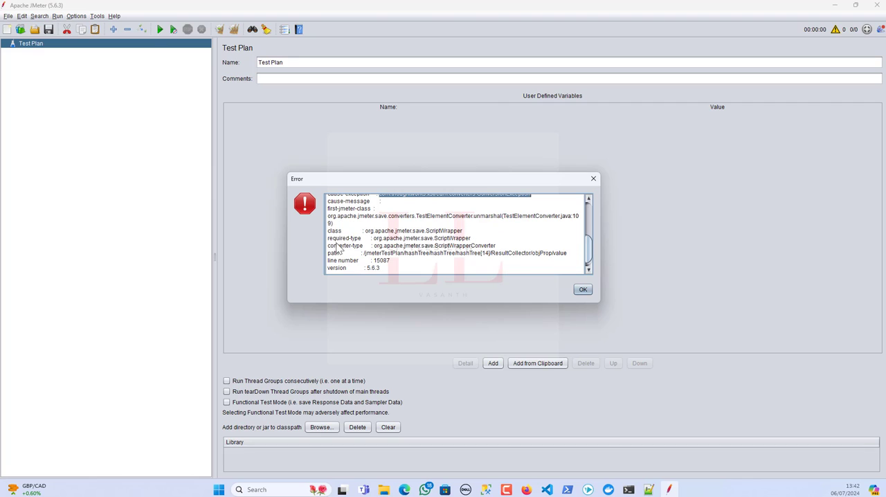
Examine the class, converter type, path and line number in the load error, and dismiss the message.
{"action": "left_click", "coordinate": [328, 231]}
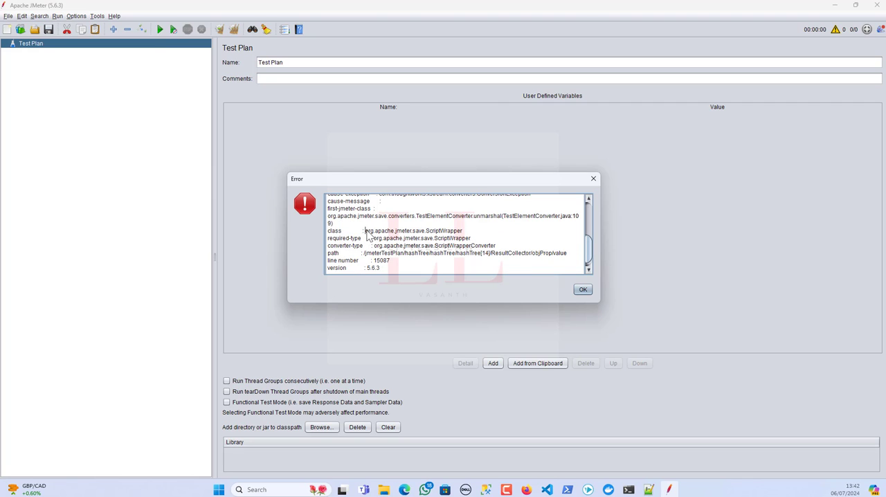
{"action": "left_click_drag", "start_coordinate": [365, 229], "coordinate": [458, 239]}
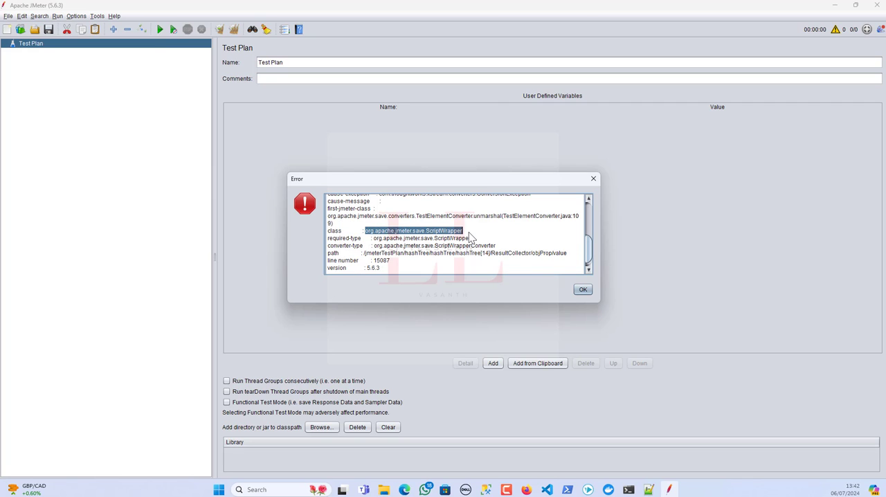
{"action": "left_click_drag", "start_coordinate": [333, 238], "coordinate": [425, 245]}
{"action": "scroll", "coordinate": [365, 267], "scroll_direction": "down", "scroll_amount": 1}
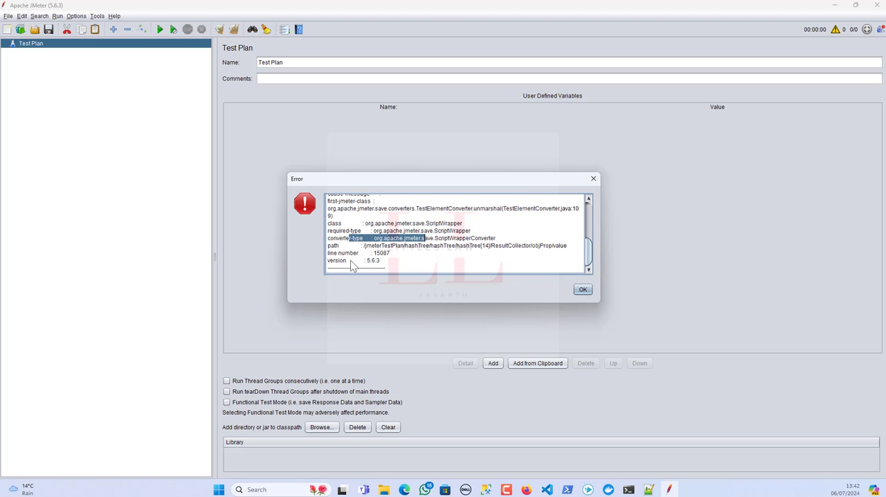
{"action": "left_click_drag", "start_coordinate": [345, 253], "coordinate": [425, 269]}
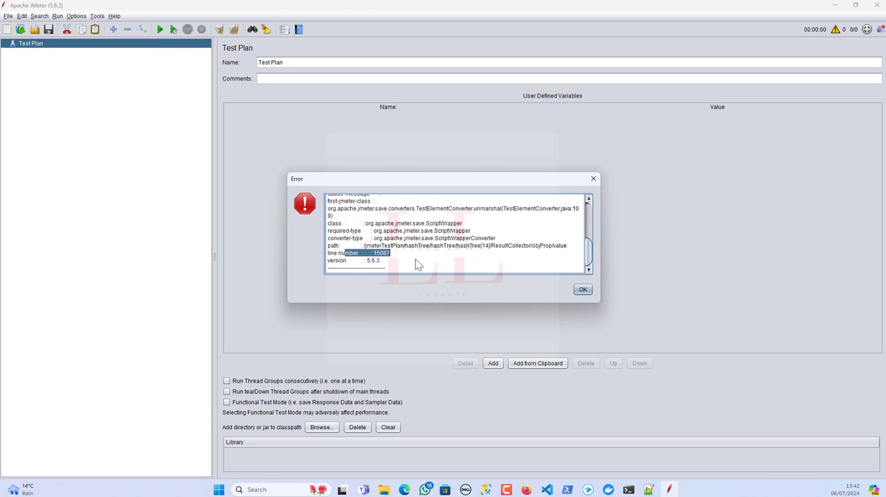
{"action": "scroll", "coordinate": [418, 244], "scroll_direction": "up", "scroll_amount": 10}
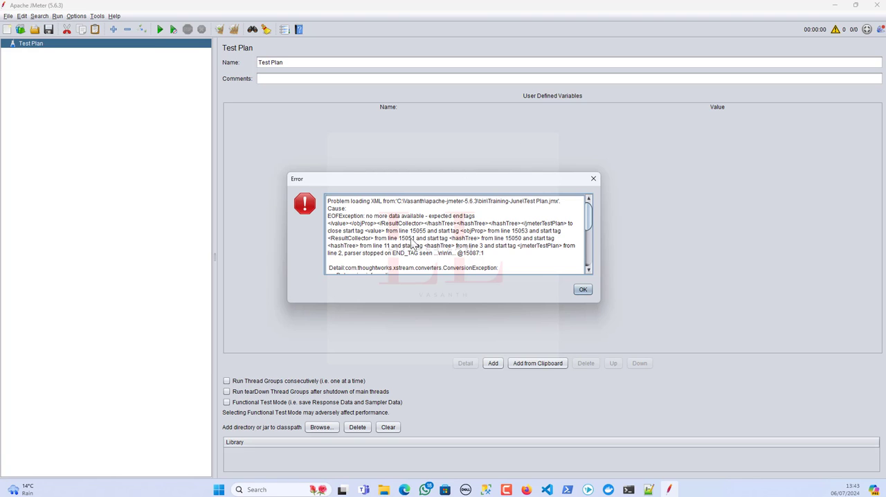
{"action": "scroll", "coordinate": [411, 247], "scroll_direction": "down", "scroll_amount": 4}
{"action": "scroll", "coordinate": [407, 247], "scroll_direction": "up", "scroll_amount": 4}
{"action": "left_click", "coordinate": [583, 290]}
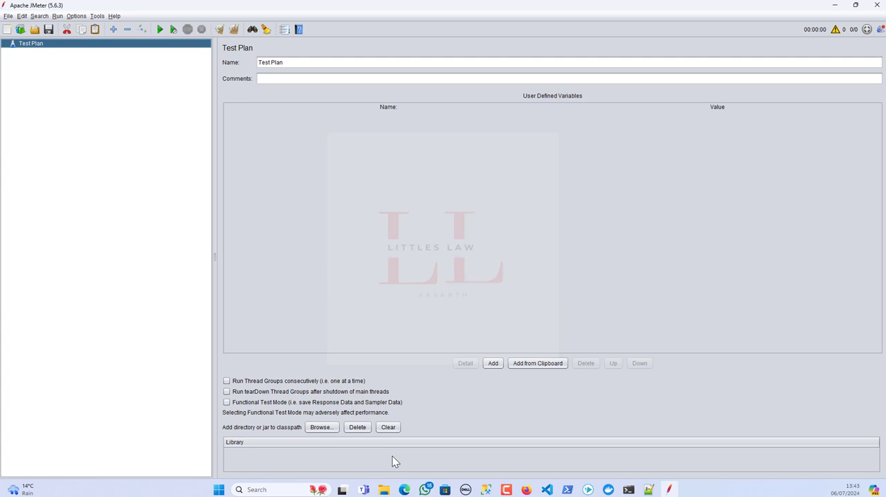
Switch to File Explorer and open the Training-June folder inside JMeter's bin folder.
{"action": "left_click", "coordinate": [385, 489]}
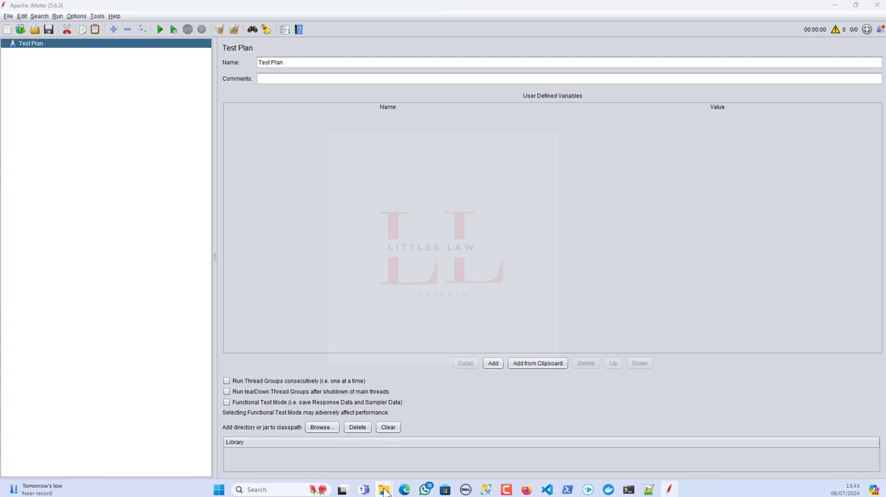
{"action": "left_click", "coordinate": [378, 451]}
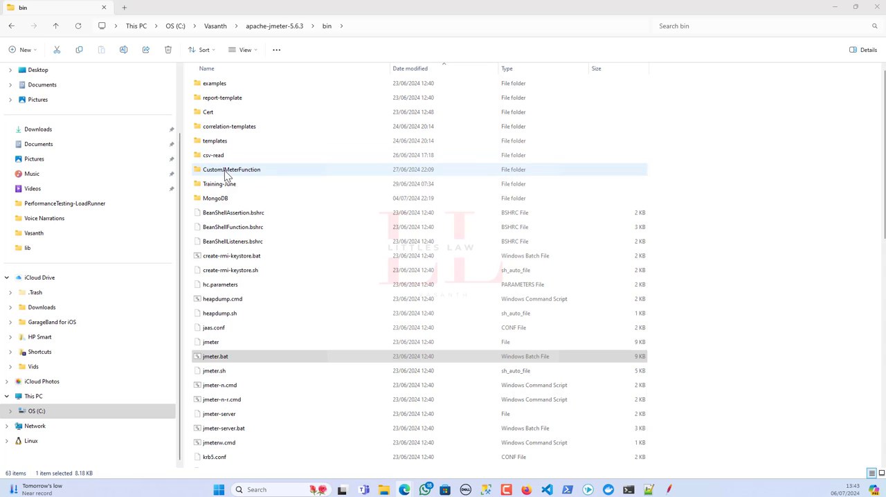
{"action": "left_click", "coordinate": [669, 491]}
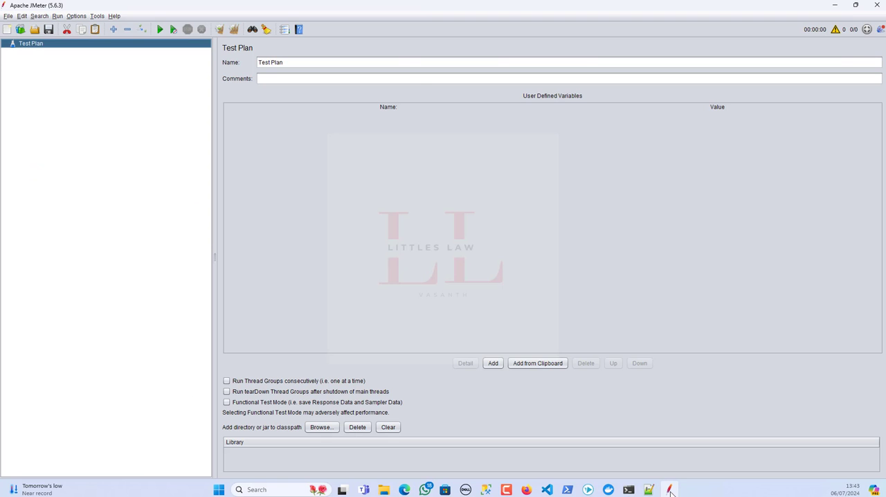
{"action": "left_click", "coordinate": [669, 490]}
{"action": "double_click", "coordinate": [213, 183]}
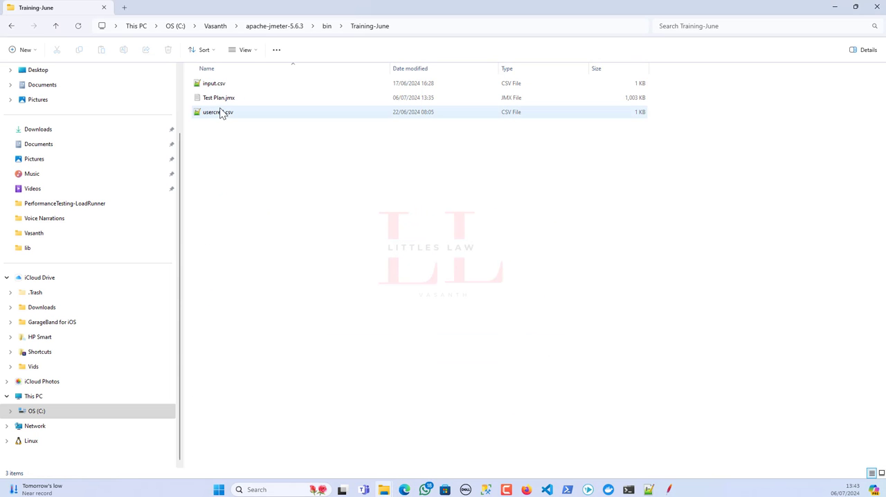
Open Test Plan.jmx in Notepad++ and go to the last lines of the file.
{"action": "left_click", "coordinate": [218, 99]}
{"action": "right_click", "coordinate": [218, 99]}
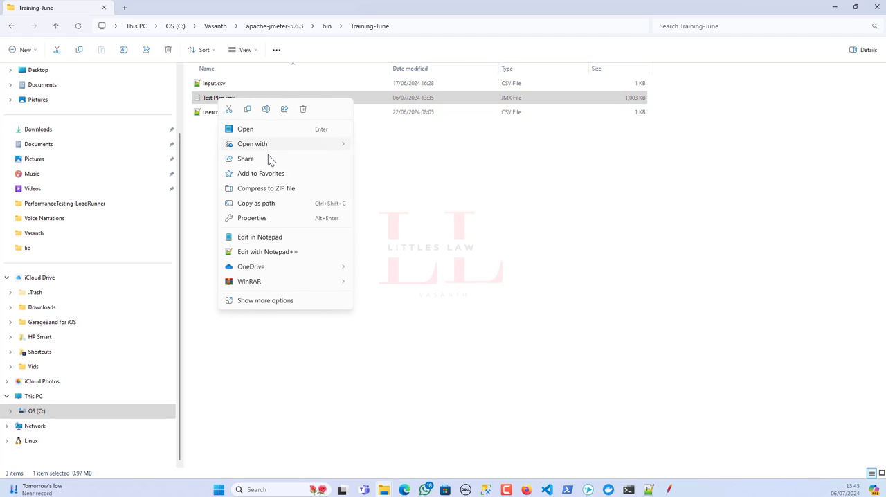
{"action": "left_click", "coordinate": [282, 254]}
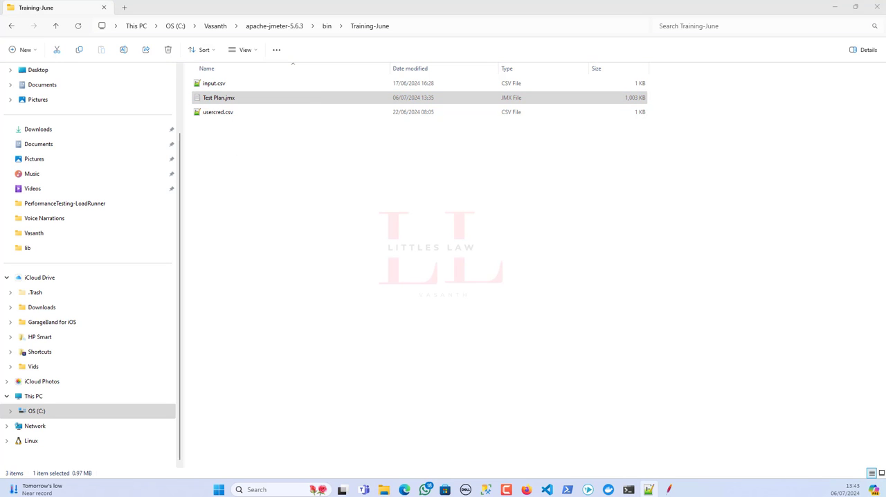
{"action": "left_click_drag", "start_coordinate": [235, 75], "coordinate": [425, 87]}
{"action": "left_click", "coordinate": [493, 85]}
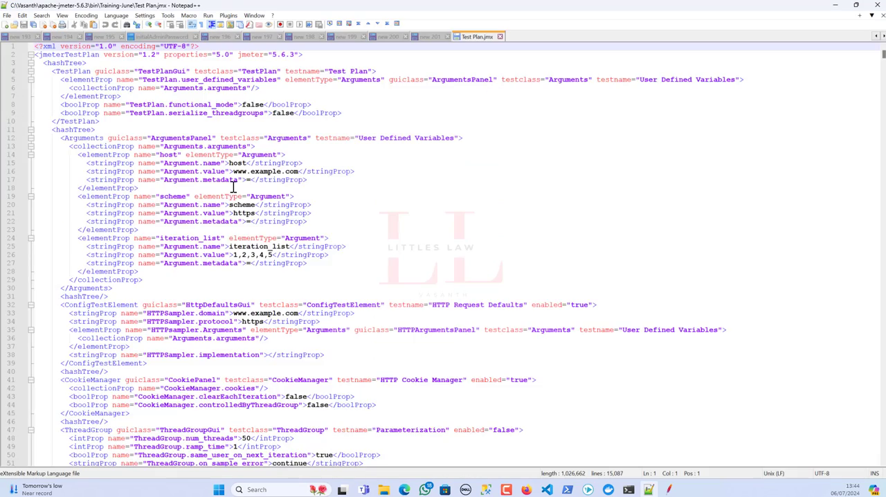
{"action": "scroll", "coordinate": [234, 187], "scroll_direction": "down", "scroll_amount": 20}
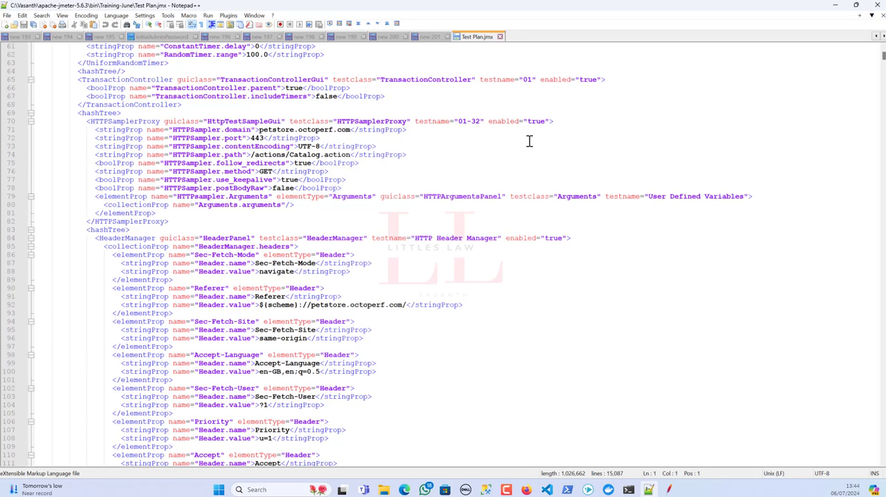
{"action": "scroll", "coordinate": [249, 270], "scroll_direction": "down", "scroll_amount": 7}
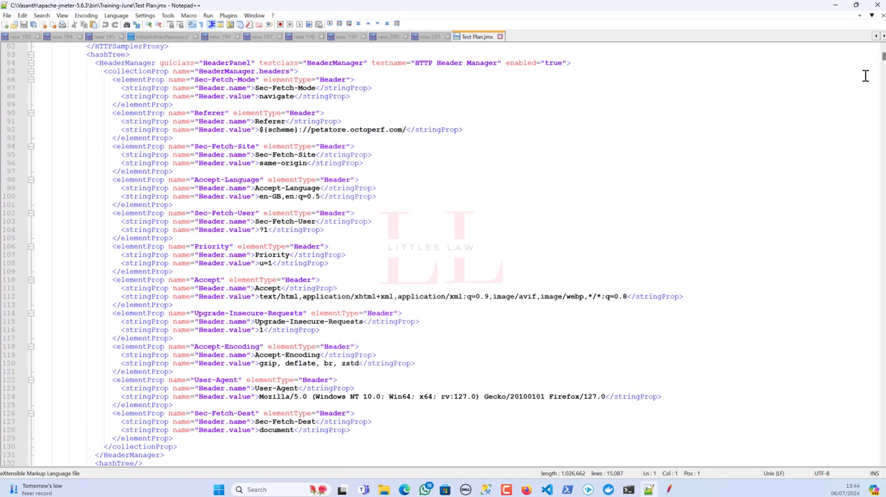
{"action": "left_click_drag", "start_coordinate": [883, 61], "coordinate": [877, 468]}
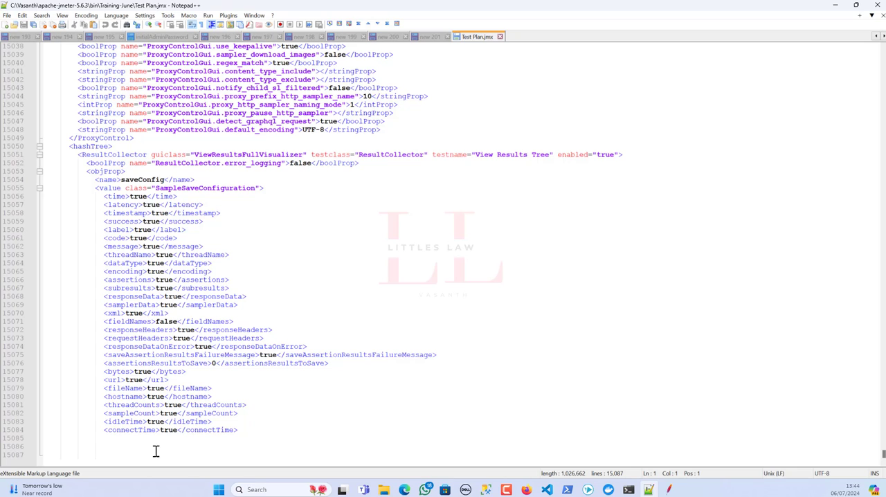
Switch back to JMeter and try to open the recent Test Plan.jmx again.
{"action": "left_click", "coordinate": [651, 489]}
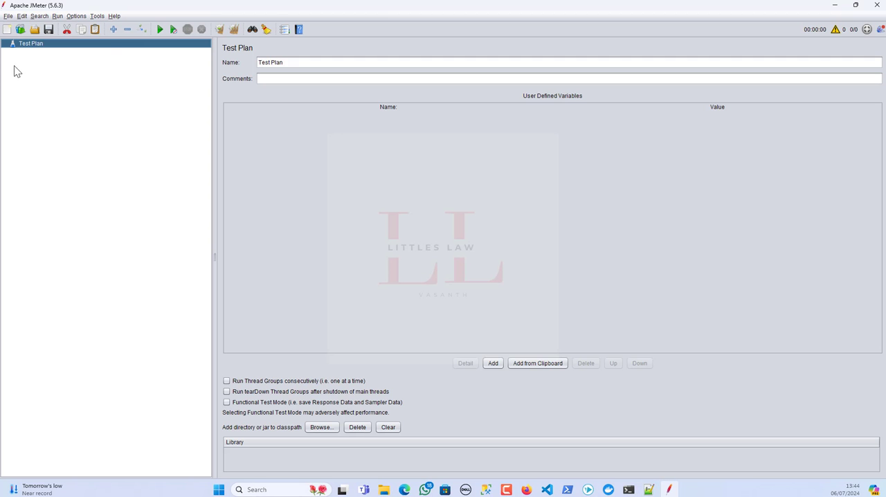
{"action": "left_click", "coordinate": [8, 15]}
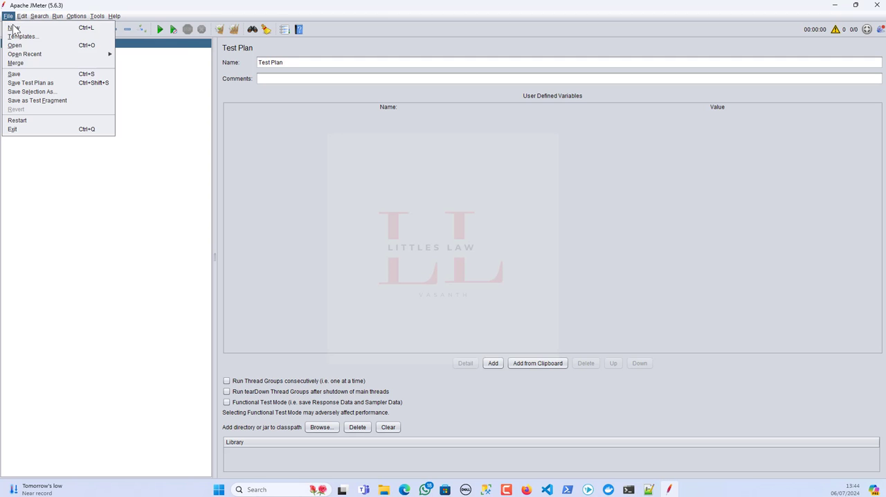
{"action": "mouse_move", "coordinate": [107, 55]}
{"action": "left_click", "coordinate": [138, 57]}
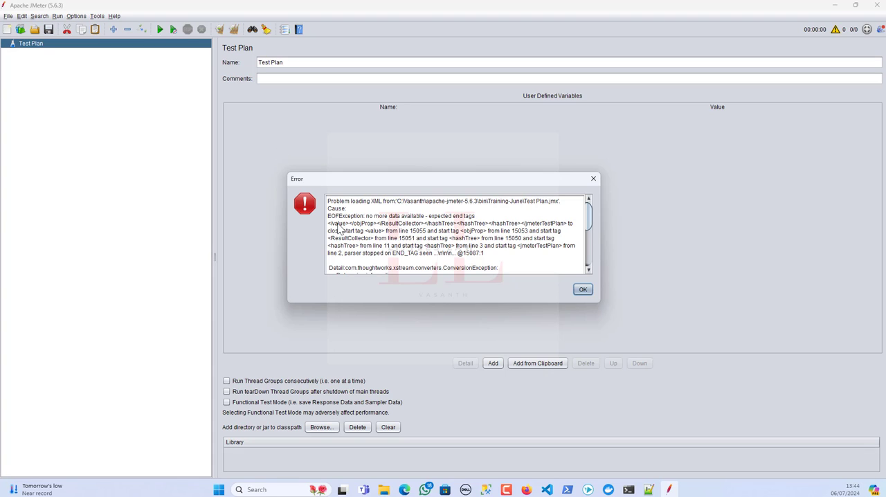
Examine the EOFException line and the list of expected end tags in the load error.
{"action": "left_click_drag", "start_coordinate": [329, 219], "coordinate": [479, 220]}
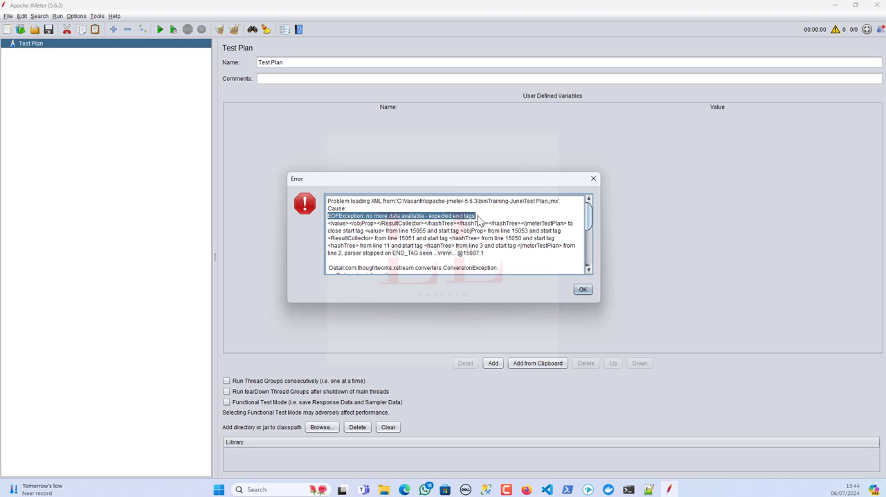
{"action": "left_click_drag", "start_coordinate": [328, 223], "coordinate": [567, 228]}
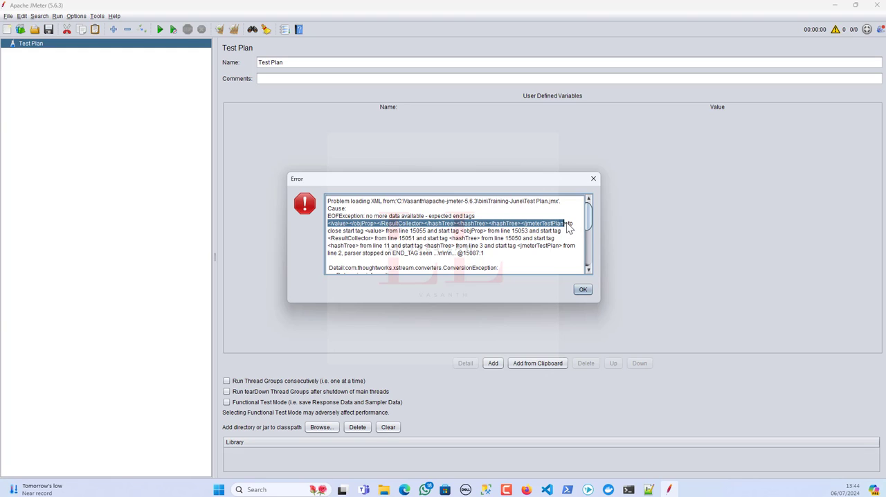
{"action": "left_click_drag", "start_coordinate": [568, 225], "coordinate": [570, 226]}
Switch to Notepad++ and compare the indented closing-tag block with the single-line end tags in the new 201 file.
{"action": "left_click", "coordinate": [648, 489]}
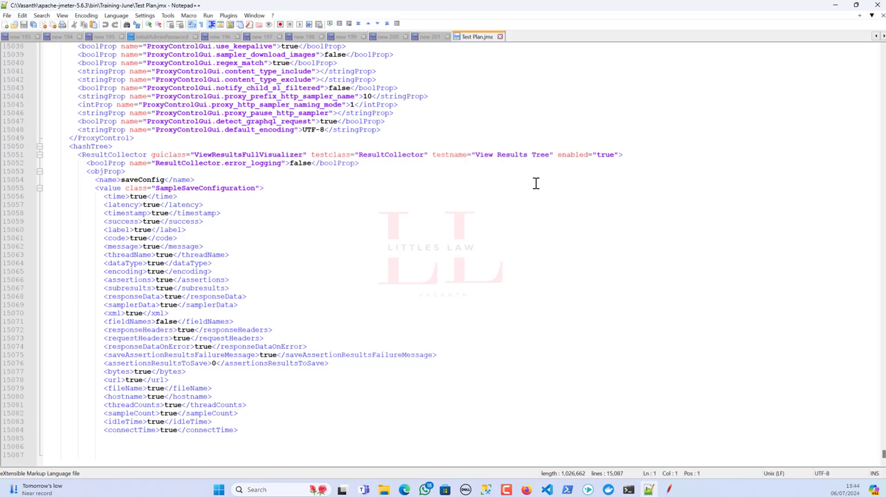
{"action": "left_click", "coordinate": [434, 37]}
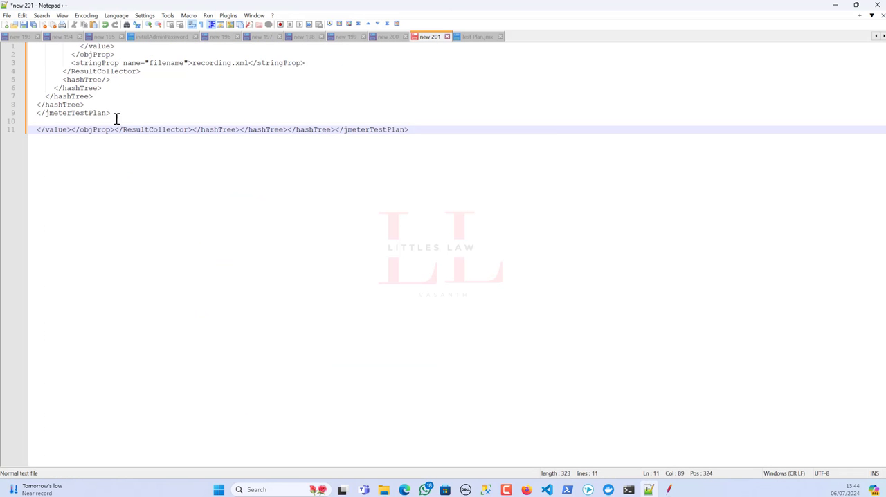
{"action": "left_click_drag", "start_coordinate": [120, 113], "coordinate": [4, 40]}
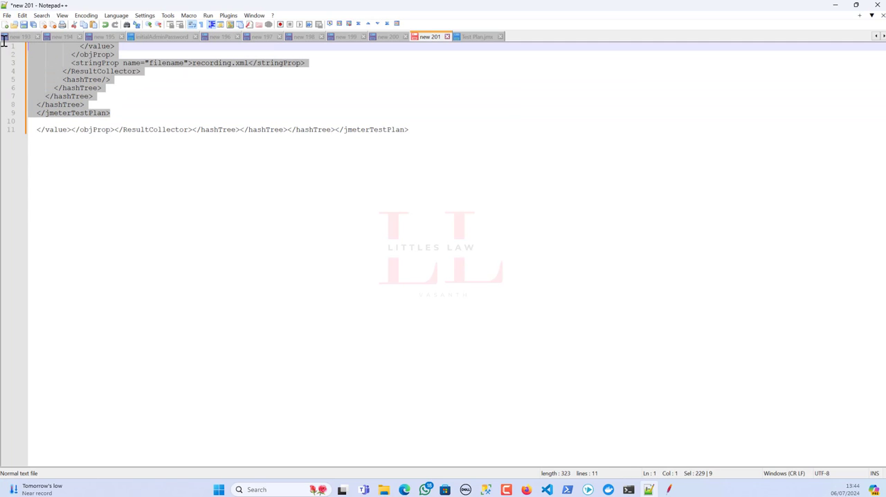
{"action": "left_click_drag", "start_coordinate": [415, 130], "coordinate": [26, 129]}
Split the single-line end tags in new 201 so each closing tag from </value> to </jmeterTestPlan> sits on its own line.
{"action": "left_click", "coordinate": [71, 130]}
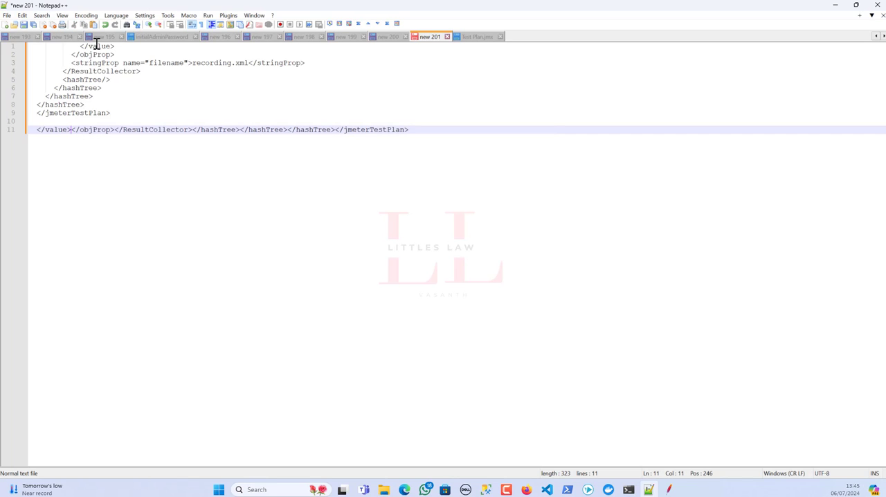
{"action": "key", "text": "Return"}
{"action": "left_click", "coordinate": [80, 138]}
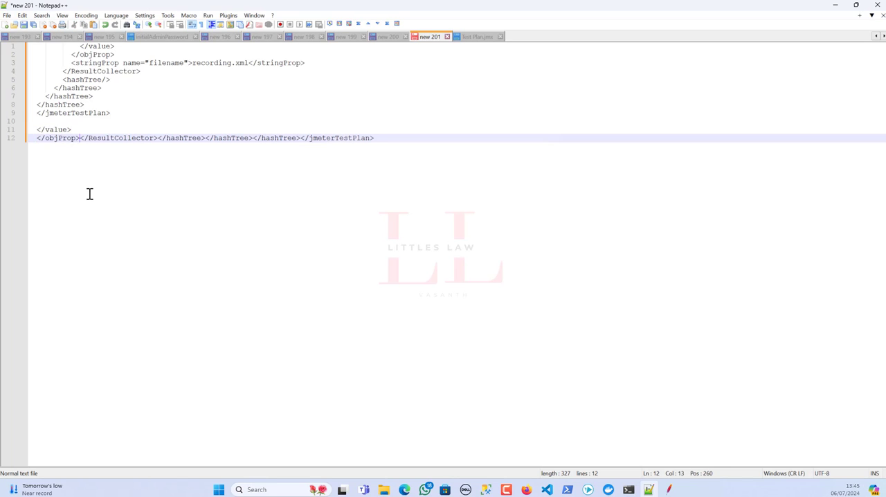
{"action": "key", "text": "Return"}
{"action": "left_click", "coordinate": [114, 147]}
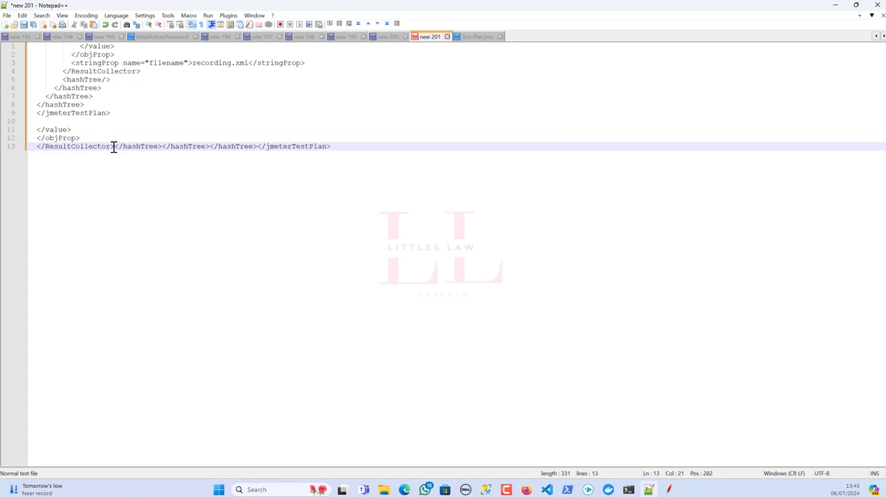
{"action": "key", "text": "Return"}
{"action": "left_click", "coordinate": [83, 155]}
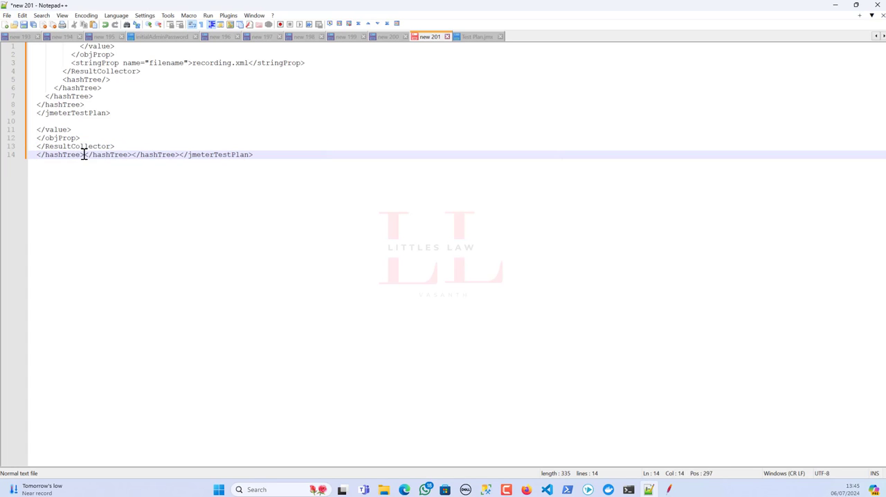
{"action": "key", "text": "Return"}
{"action": "left_click", "coordinate": [85, 163]}
{"action": "key", "text": "Return"}
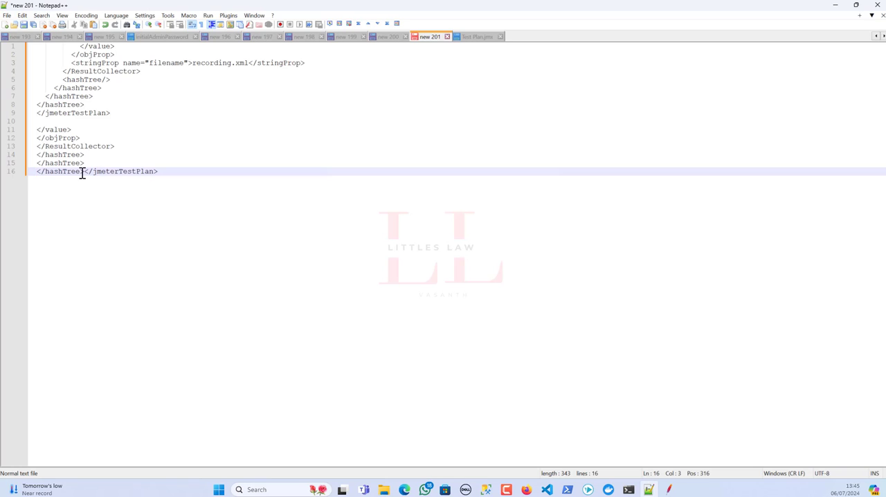
{"action": "left_click", "coordinate": [83, 171]}
{"action": "key", "text": "Return"}
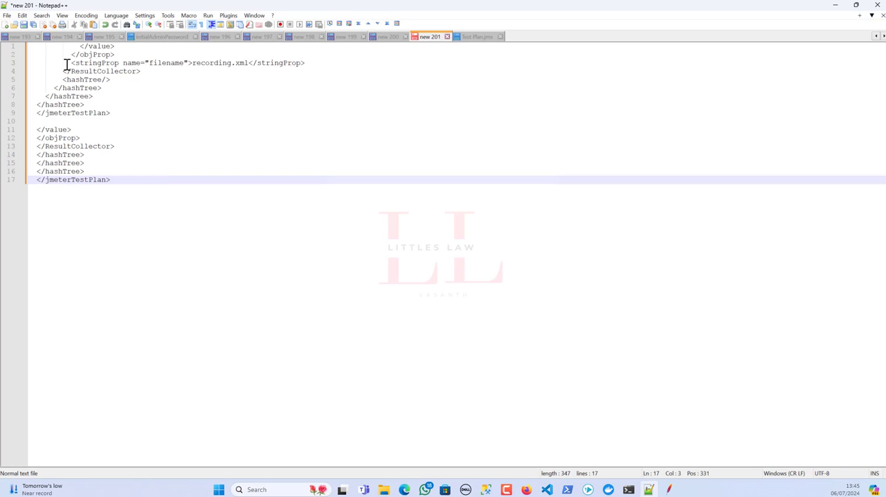
Compare the indented closing block, including its recording.xml stringProp and hashTree lines, with the separated end tags below it.
{"action": "left_click_drag", "start_coordinate": [71, 62], "coordinate": [325, 63]}
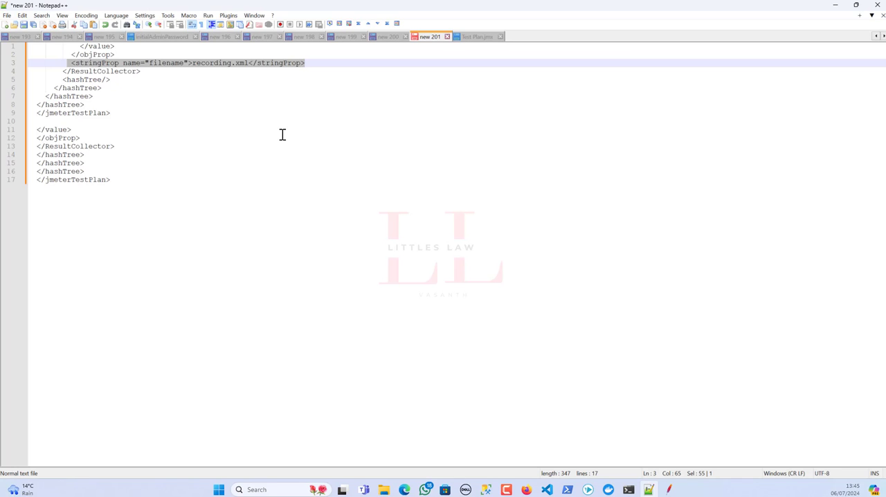
{"action": "left_click", "coordinate": [90, 46]}
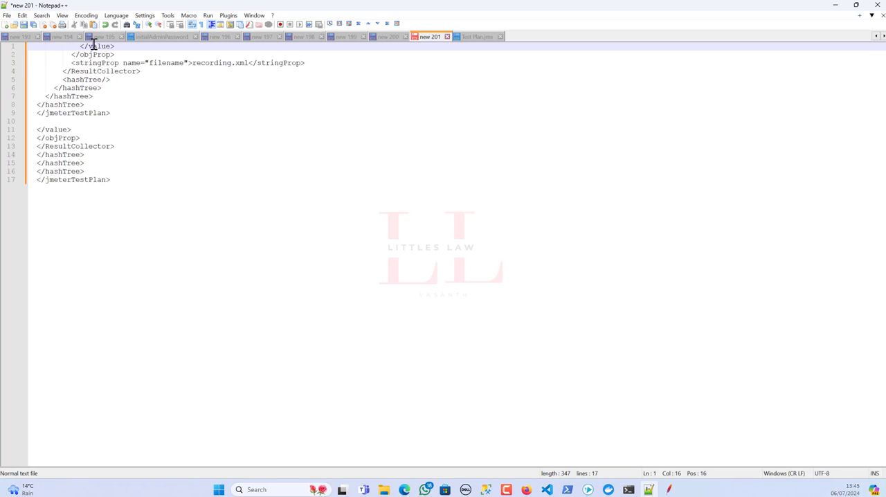
{"action": "left_click", "coordinate": [89, 56]}
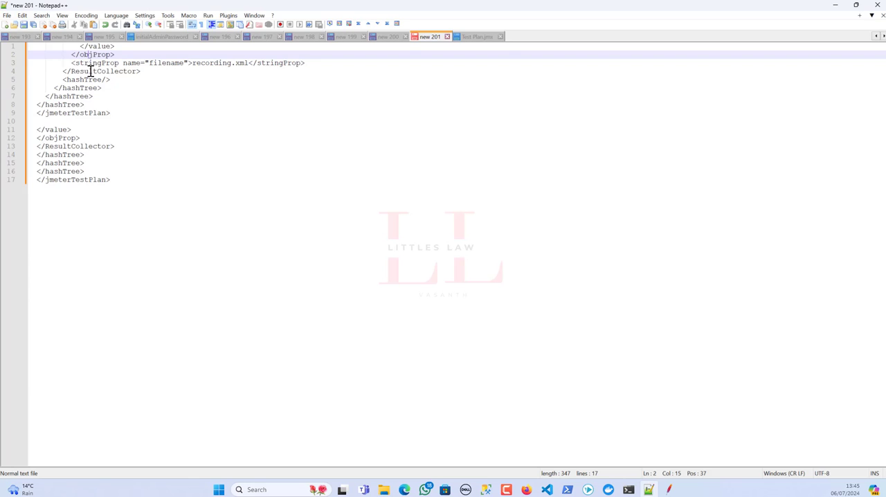
{"action": "left_click", "coordinate": [90, 72]}
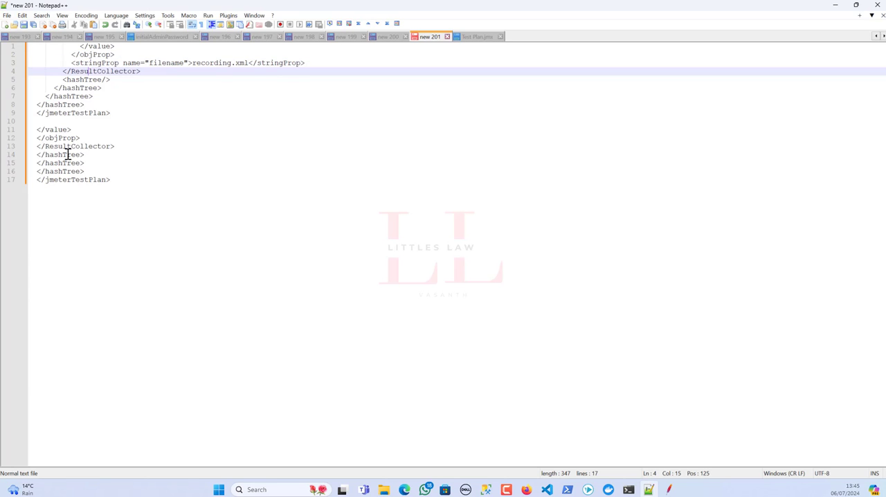
{"action": "left_click", "coordinate": [82, 80]}
{"action": "left_click", "coordinate": [80, 88]}
{"action": "left_click", "coordinate": [76, 96]}
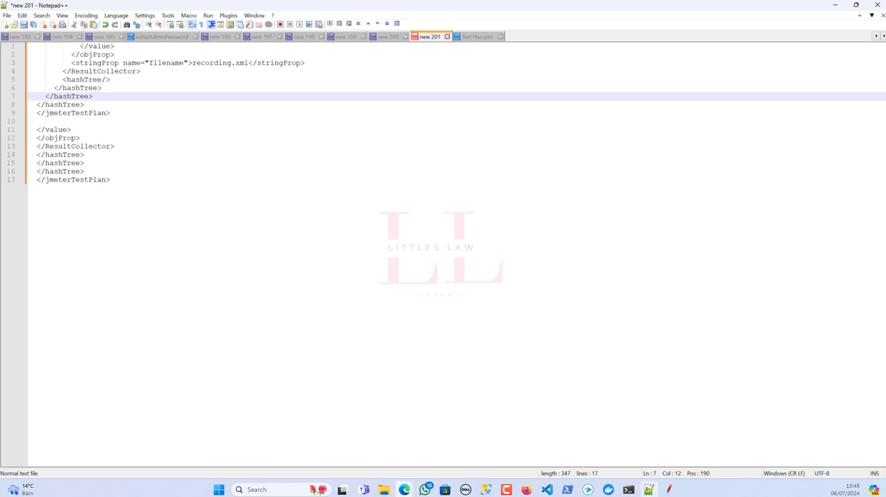
{"action": "left_click", "coordinate": [386, 241]}
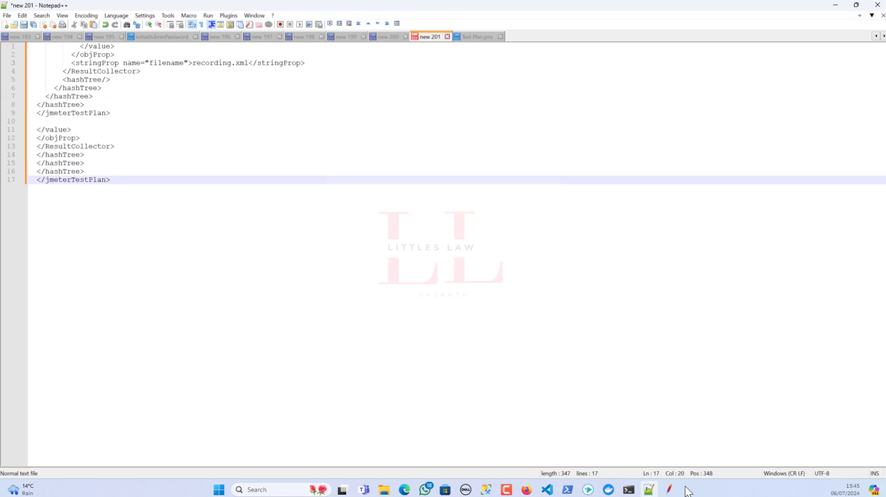
{"action": "mouse_move", "coordinate": [670, 490]}
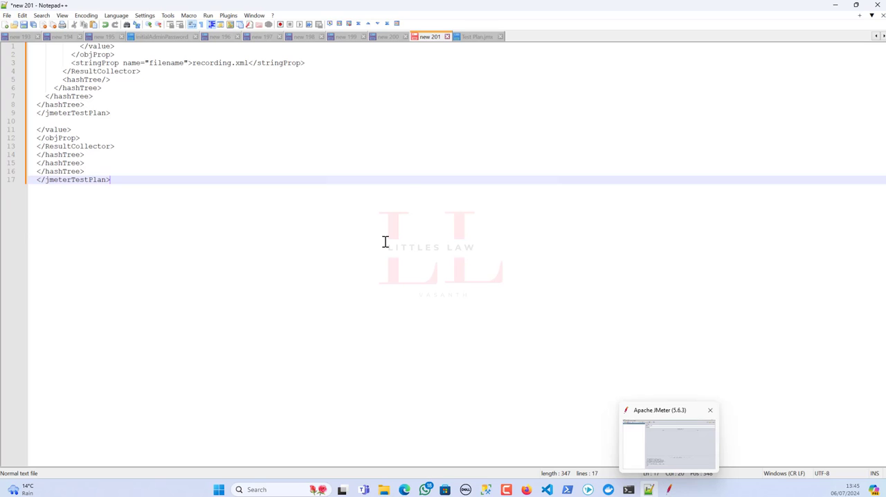
Copy the separated end tags, </value> through </jmeterTestPlan>, from new 201 to below the connectTime line in Test Plan.jmx and save the file.
{"action": "left_click", "coordinate": [477, 37]}
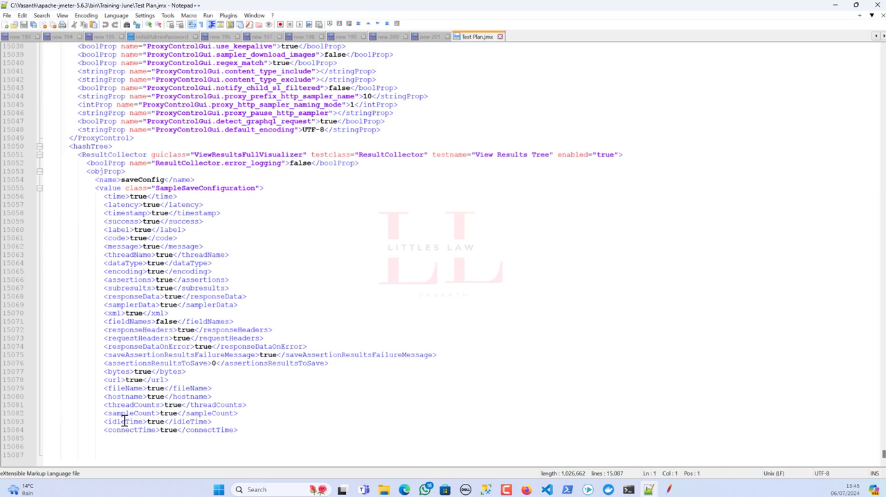
{"action": "left_click", "coordinate": [430, 37]}
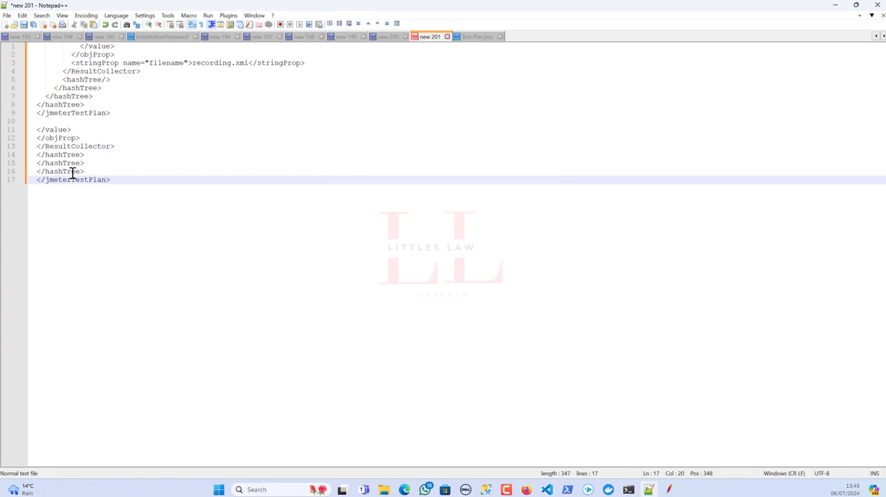
{"action": "left_click_drag", "start_coordinate": [113, 179], "coordinate": [27, 130]}
{"action": "key", "text": "ctrl+c"}
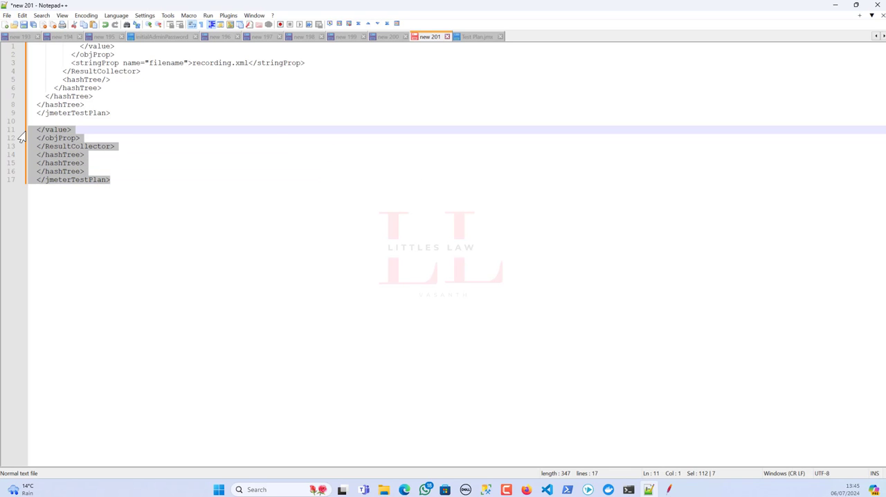
{"action": "left_click", "coordinate": [475, 37]}
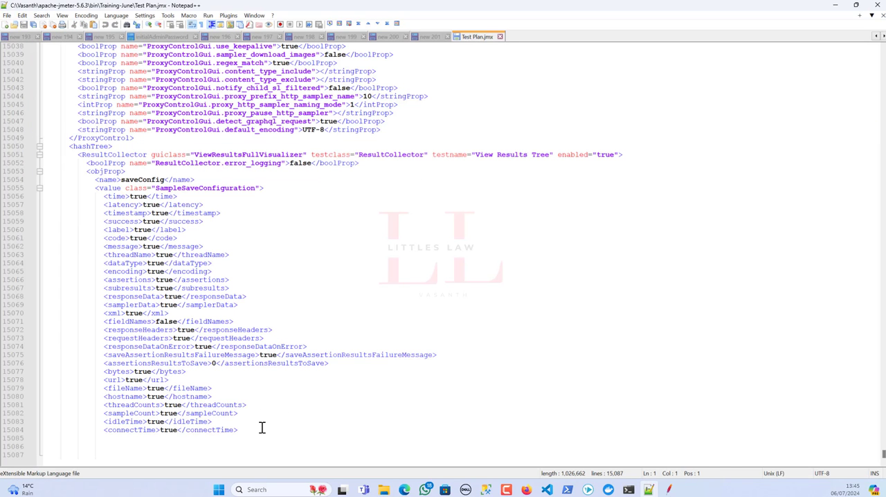
{"action": "left_click", "coordinate": [261, 427]}
{"action": "key", "text": "ctrl+v"}
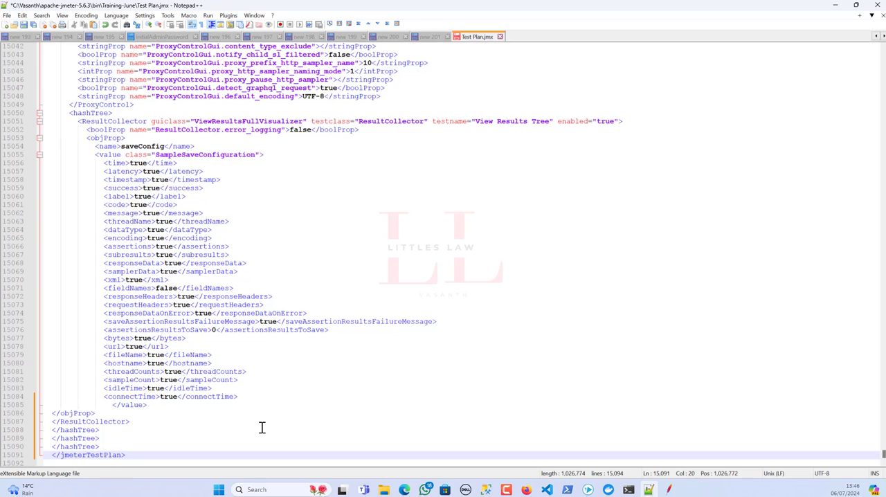
{"action": "key", "text": "alt+f"}
{"action": "key", "text": "s"}
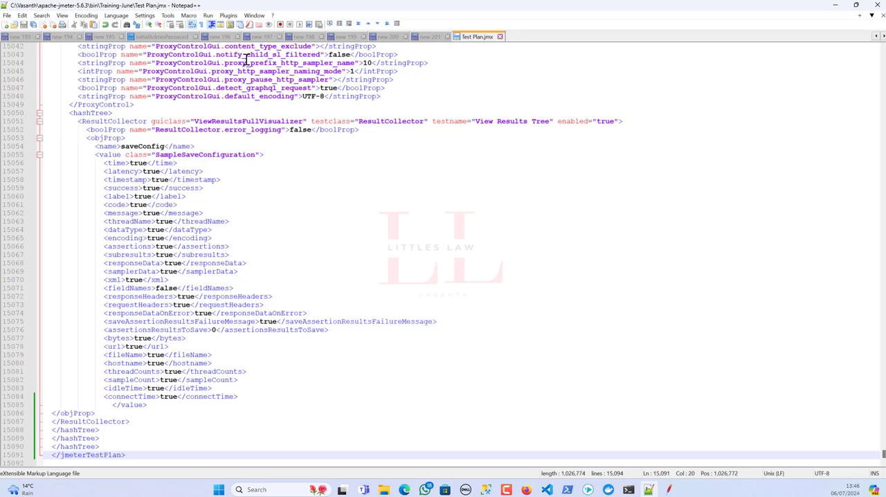
Switch to JMeter, dismiss the load error and reopen the most recent Test Plan.jmx.
{"action": "left_click", "coordinate": [668, 489]}
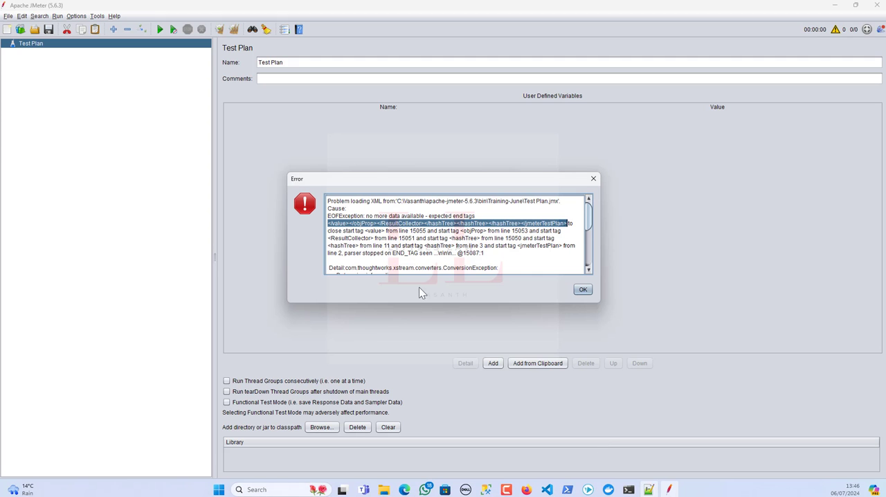
{"action": "left_click", "coordinate": [583, 289]}
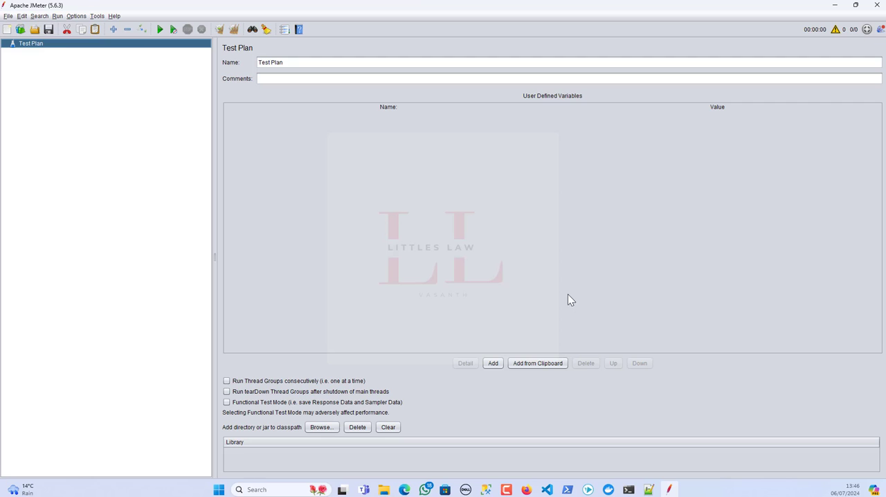
{"action": "left_click", "coordinate": [8, 15]}
{"action": "mouse_move", "coordinate": [41, 54]}
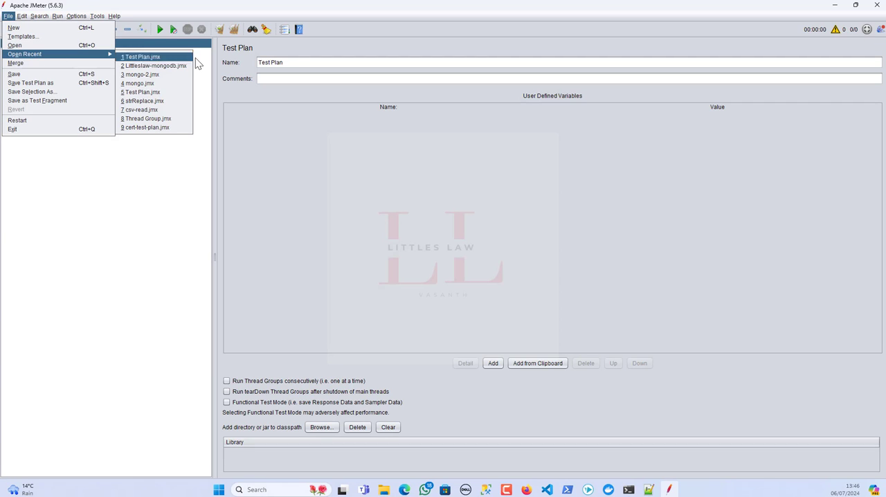
{"action": "left_click", "coordinate": [152, 59]}
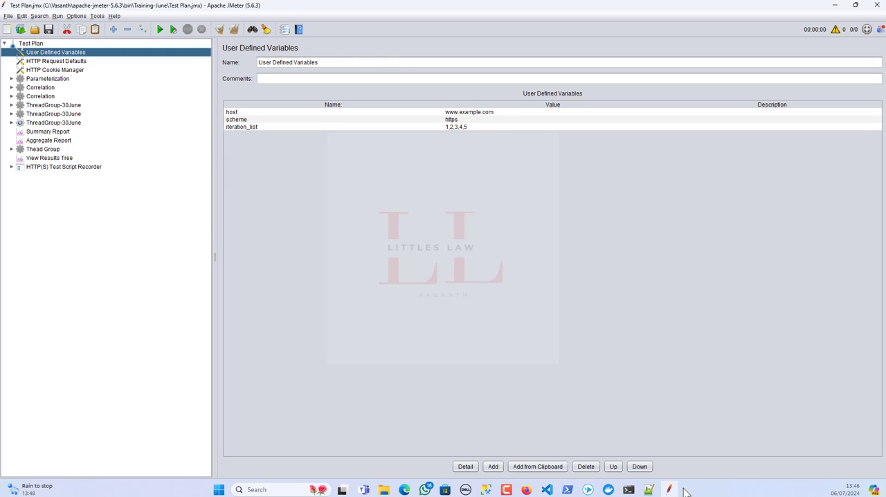
Review the original indented closing block against the separated end tags in Notepad++'s new 201 file, and return to JMeter.
{"action": "left_click", "coordinate": [648, 490]}
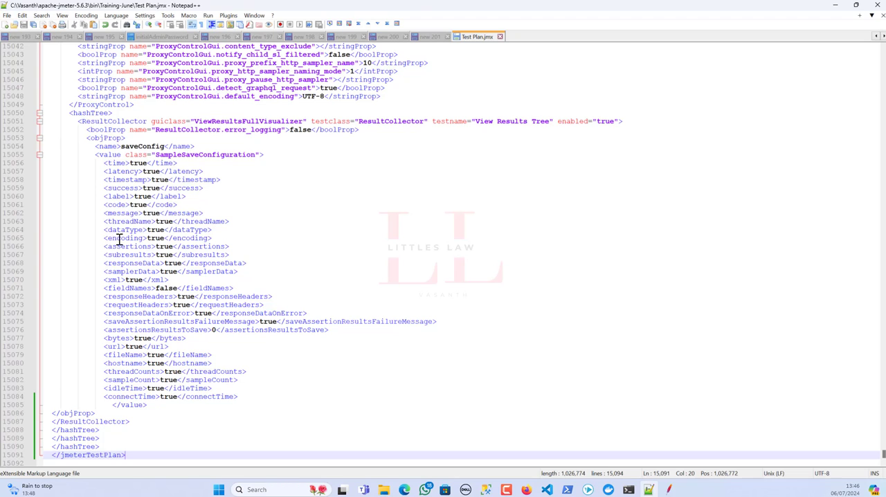
{"action": "left_click", "coordinate": [426, 38]}
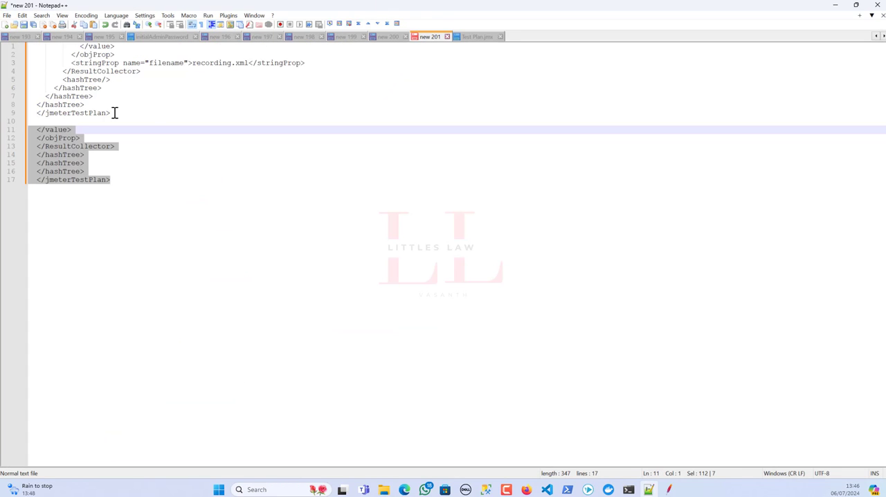
{"action": "left_click_drag", "start_coordinate": [117, 113], "coordinate": [70, 54]}
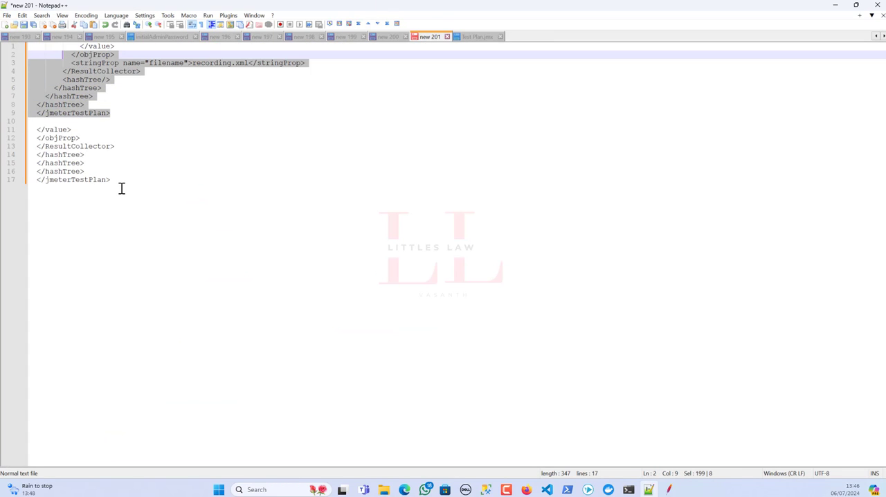
{"action": "left_click_drag", "start_coordinate": [125, 185], "coordinate": [28, 131]}
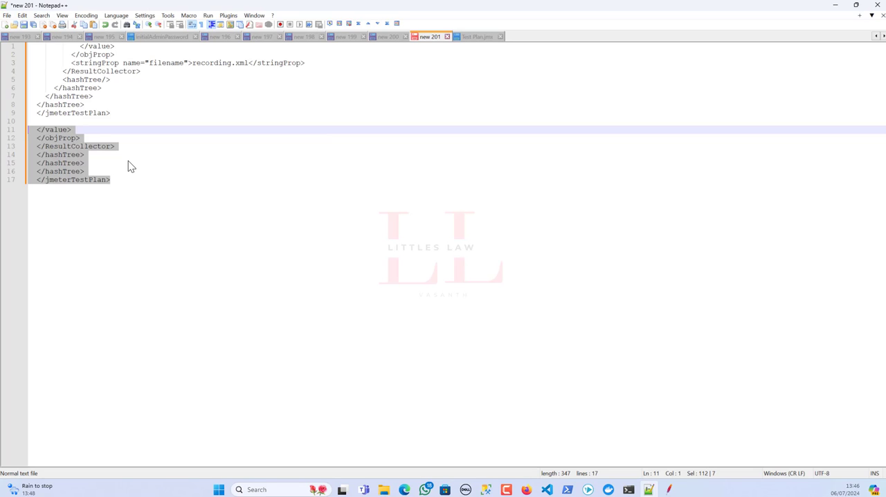
{"action": "left_click", "coordinate": [123, 112]}
{"action": "left_click_drag", "start_coordinate": [120, 112], "coordinate": [18, 44]}
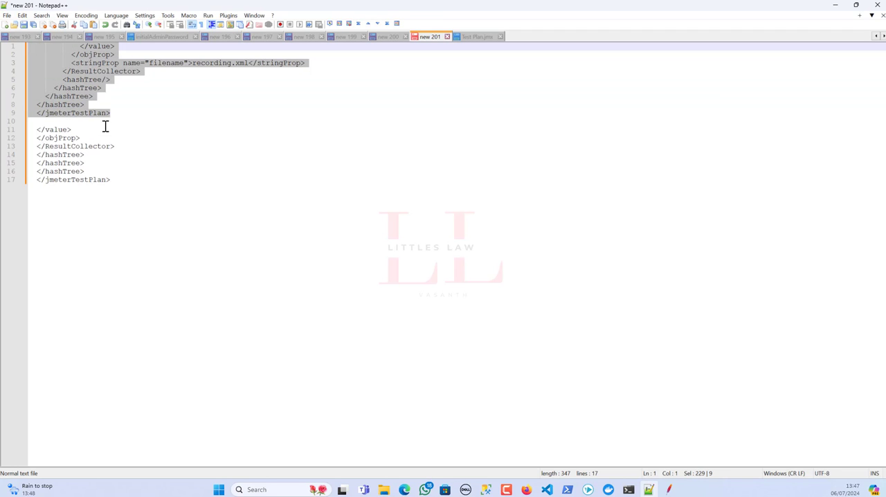
{"action": "left_click", "coordinate": [669, 490]}
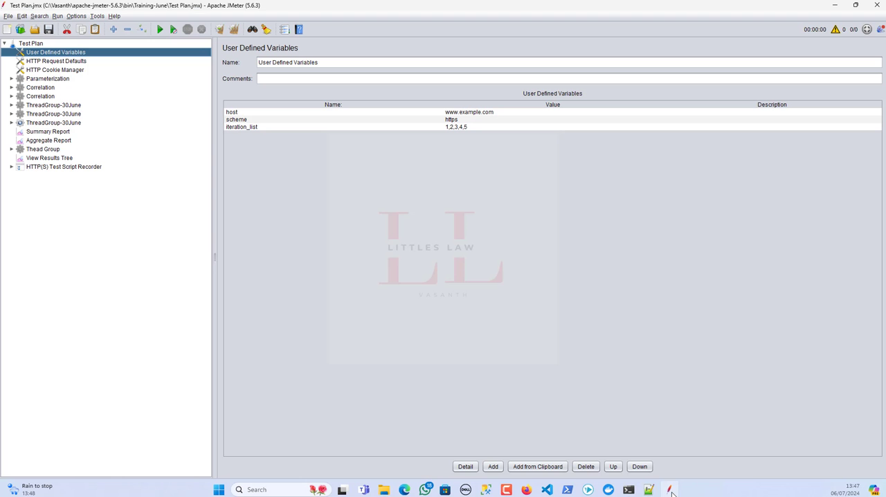